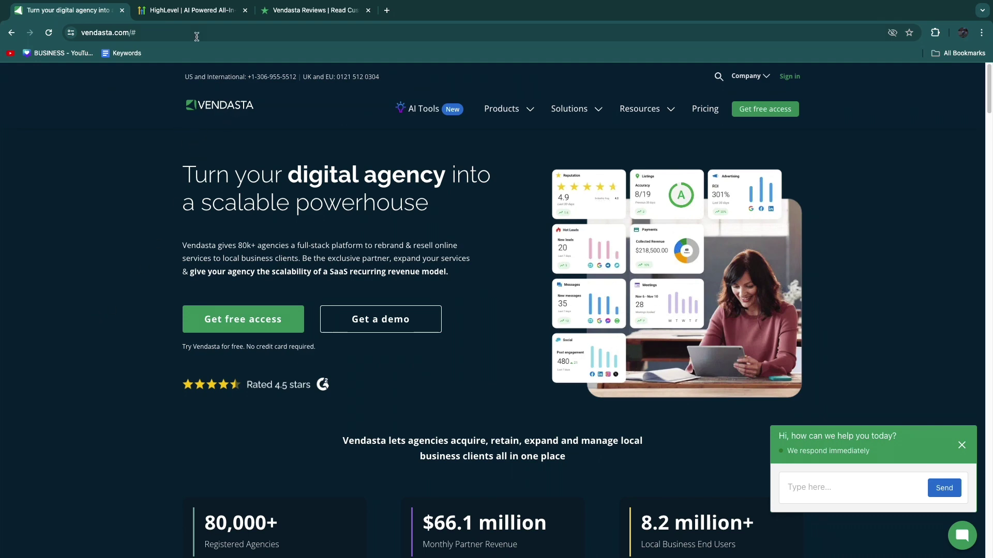
Flip between the Vendasta and HighLevel tabs and highlight Vendasta's 'scalable powerhouse' headline
click(174, 15)
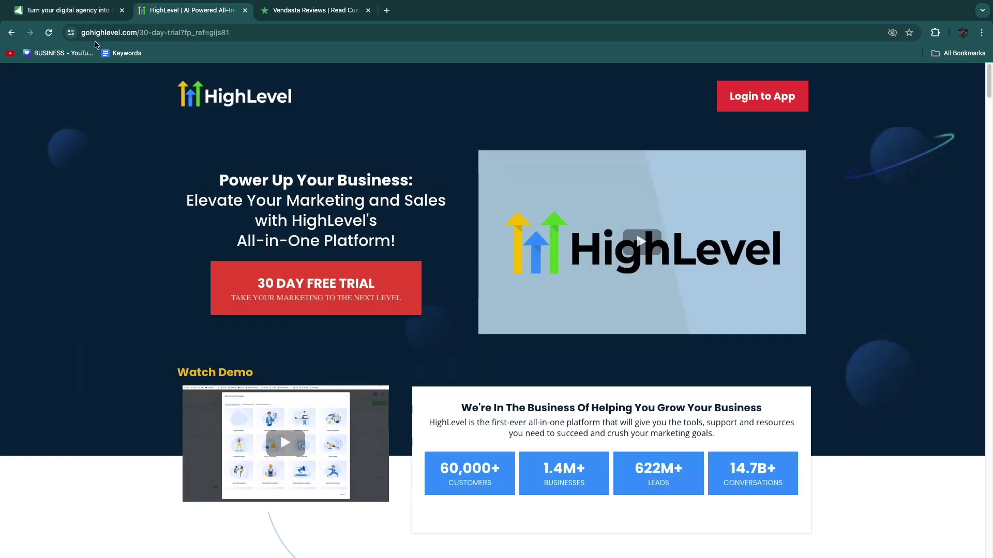
click(75, 17)
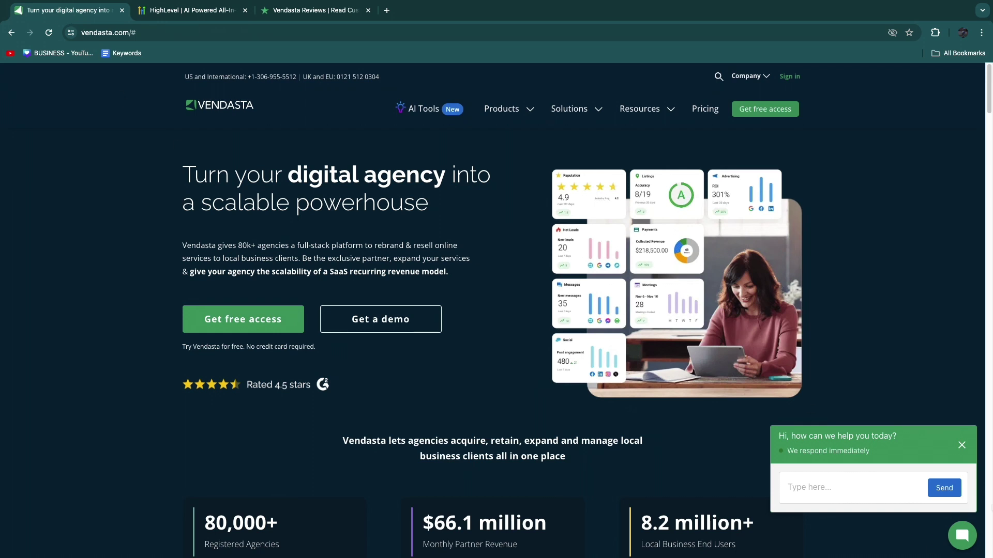
click(175, 11)
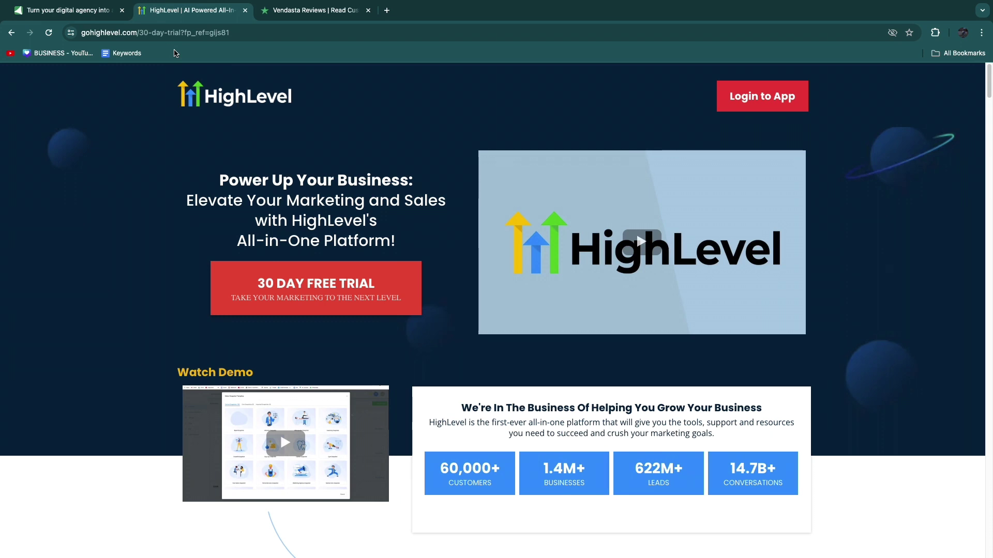
click(48, 14)
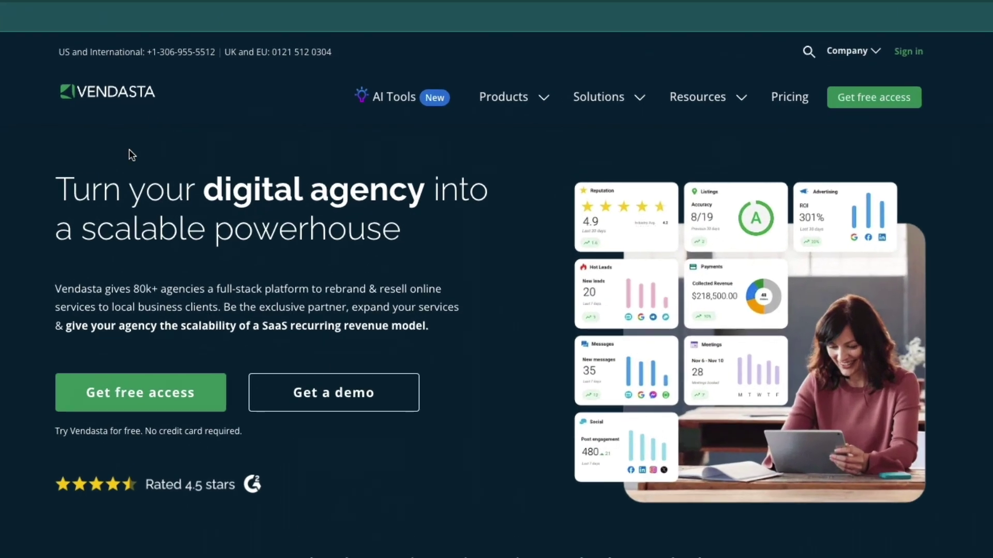
mouse_move(55, 189)
mouse_down()
mouse_move(405, 188)
mouse_move(406, 218)
mouse_up()
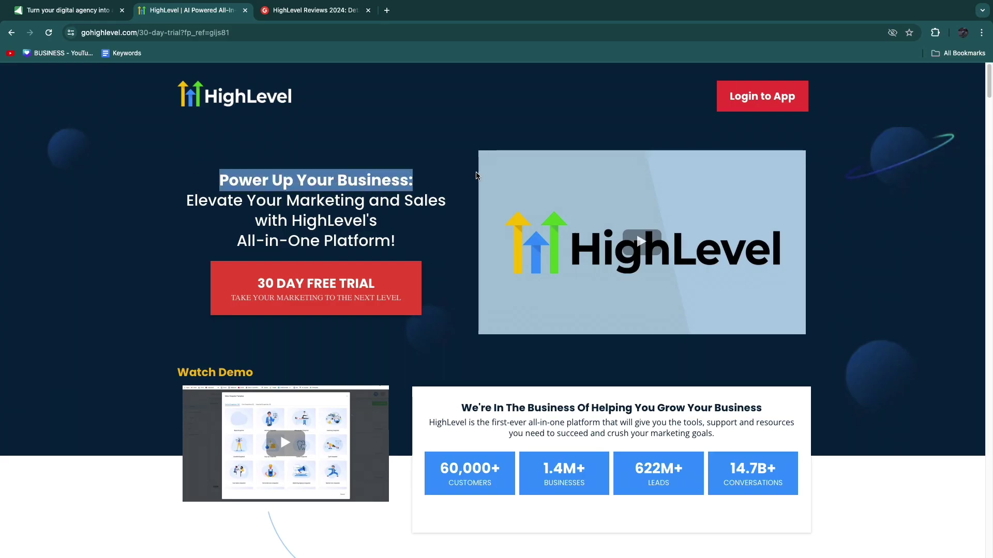
Highlight HighLevel's headline about elevating marketing and sales, then go back to the Vendasta tab
drag(221, 180, 202, 303)
click(187, 206)
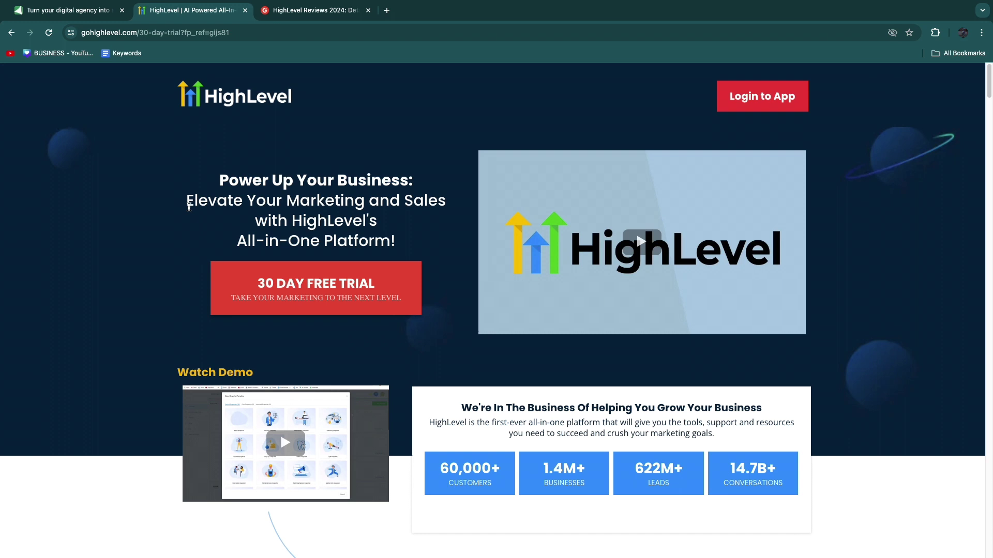
drag(187, 206, 414, 251)
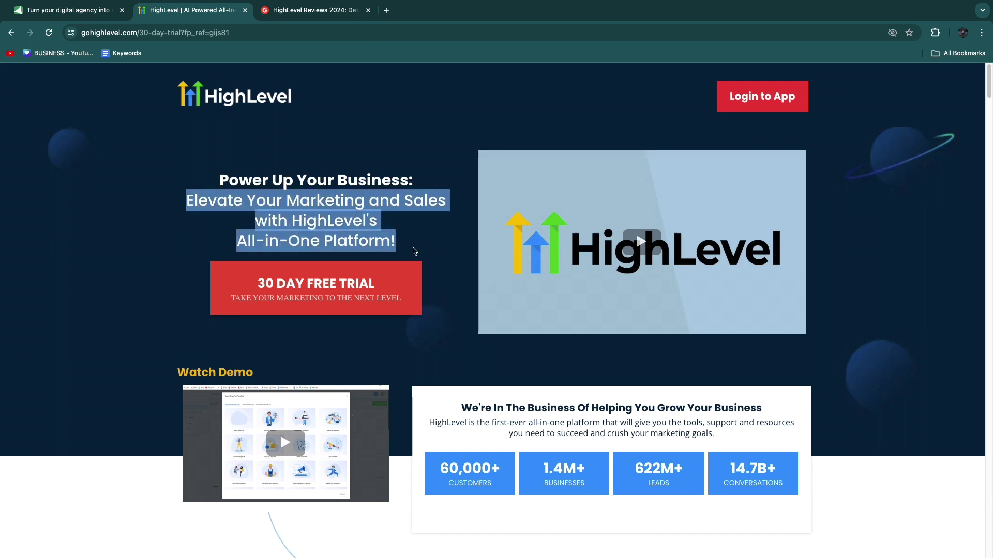
click(101, 228)
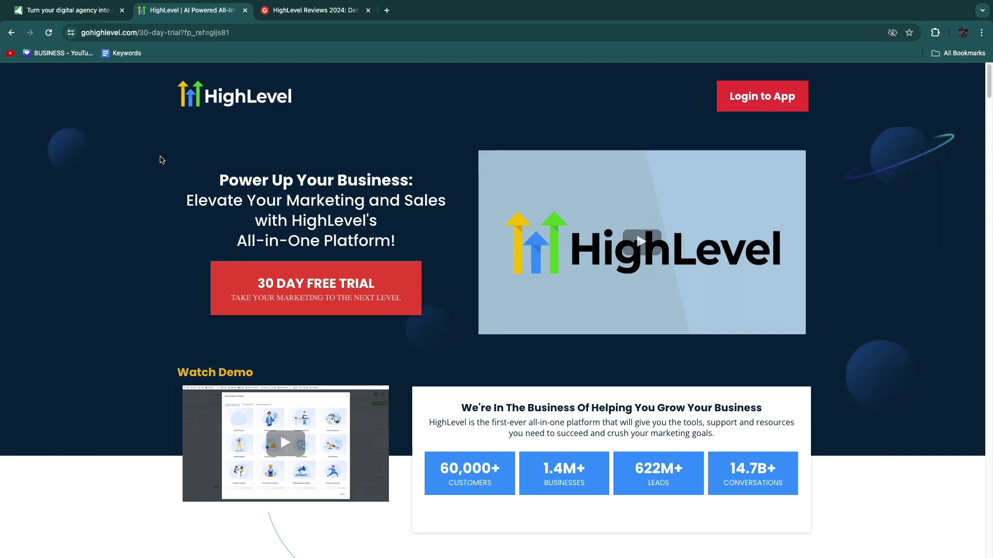
scroll(160, 160, down, 2)
scroll(116, 164, down, 4)
scroll(92, 162, down, 2)
scroll(117, 179, down, 5)
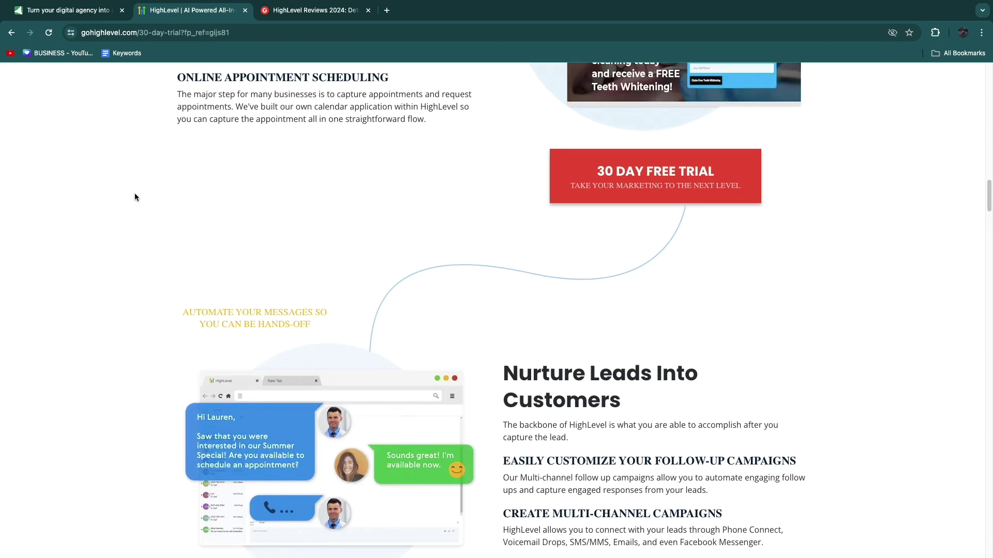
scroll(134, 194, down, 5)
scroll(134, 195, down, 5)
scroll(134, 195, down, 5)
scroll(134, 197, down, 5)
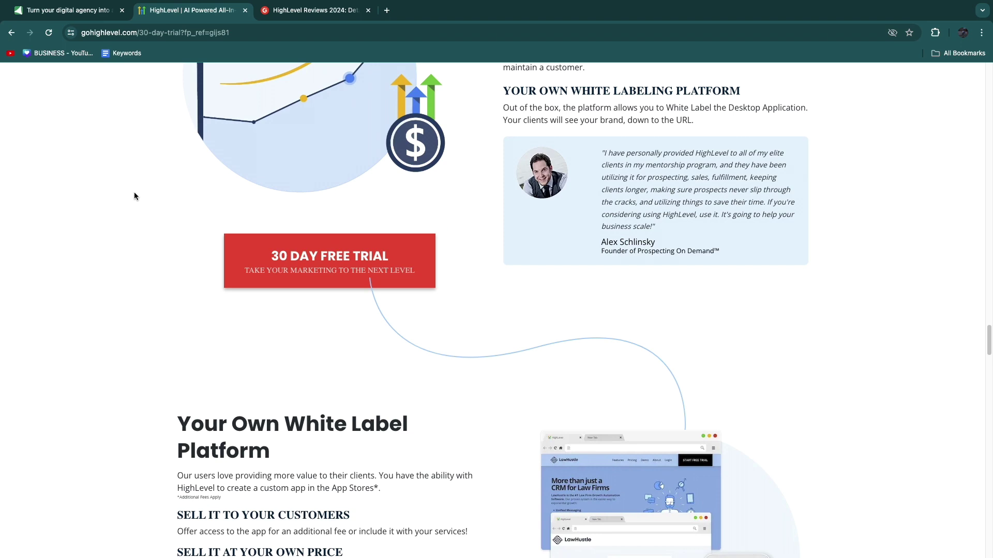
scroll(134, 197, down, 5)
scroll(134, 197, down, 5)
scroll(129, 199, down, 5)
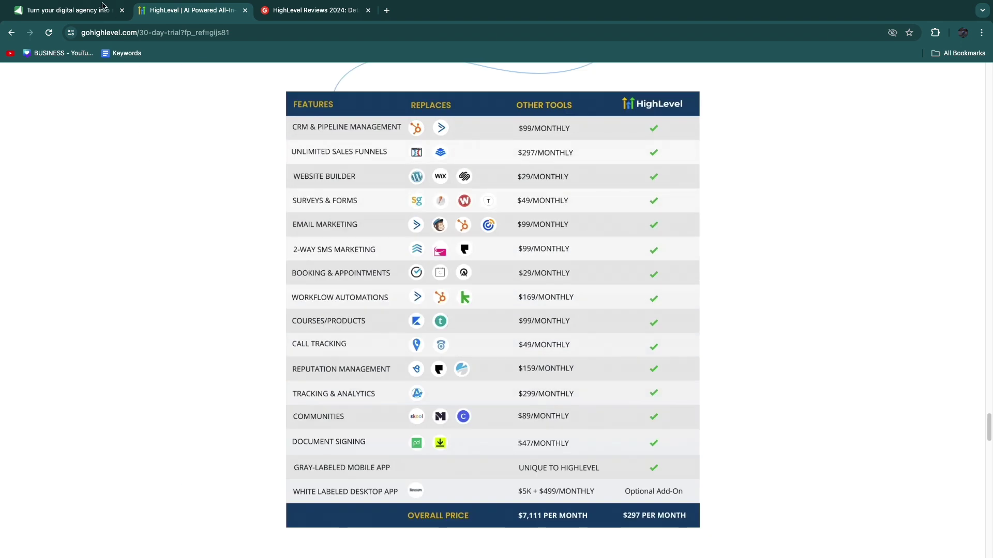
click(66, 10)
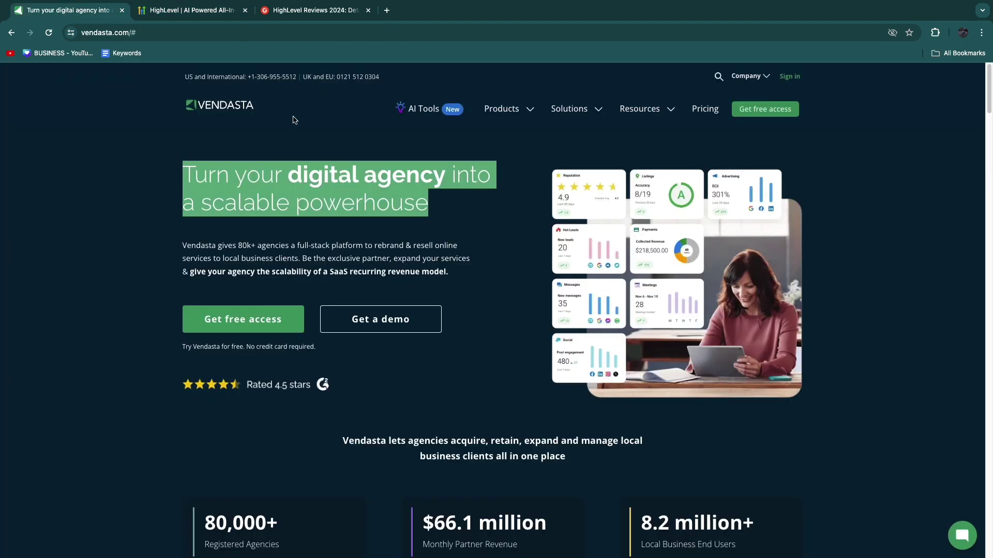
Browse Vendasta's Products menu and Marketplace offerings, then return to HighLevel's comparison table
click(501, 122)
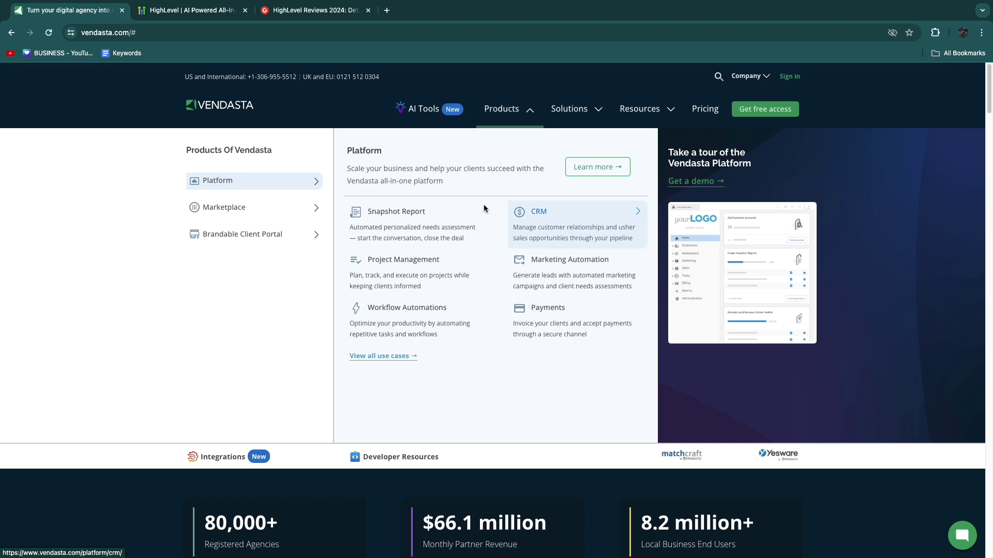
mouse_move(254, 208)
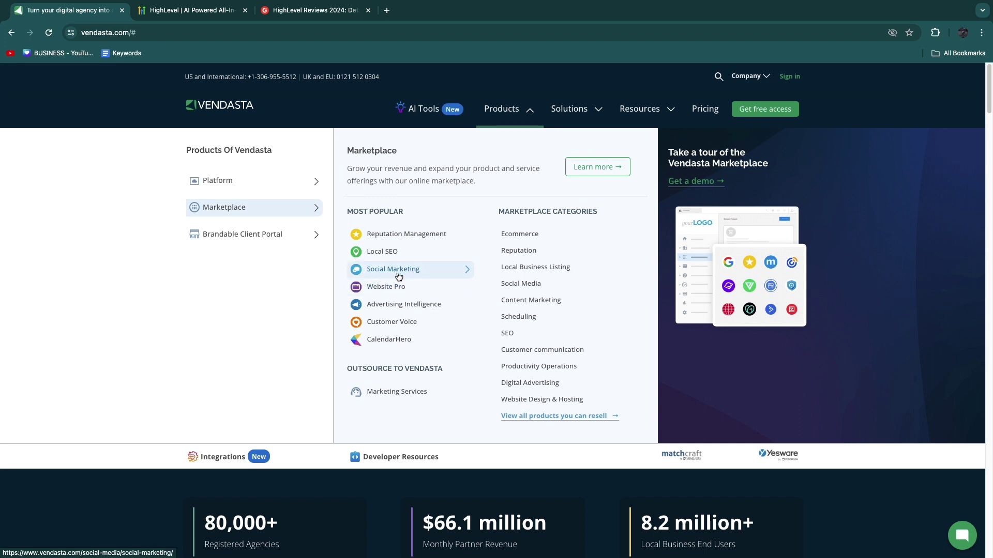
click(175, 11)
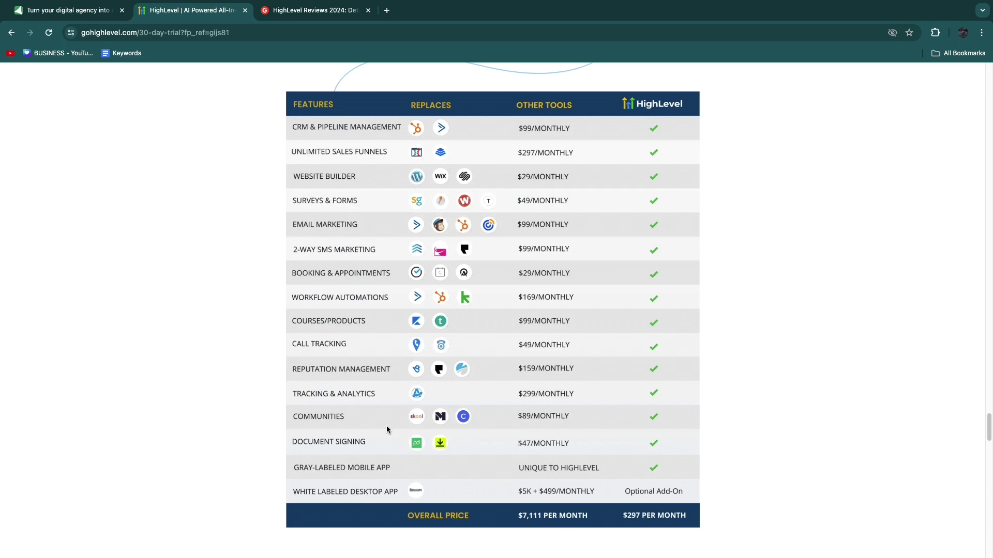
Check Vendasta's Brandable Client Portal, revisit HighLevel's comparison table, then open HighLevel's G2 reviews
click(87, 15)
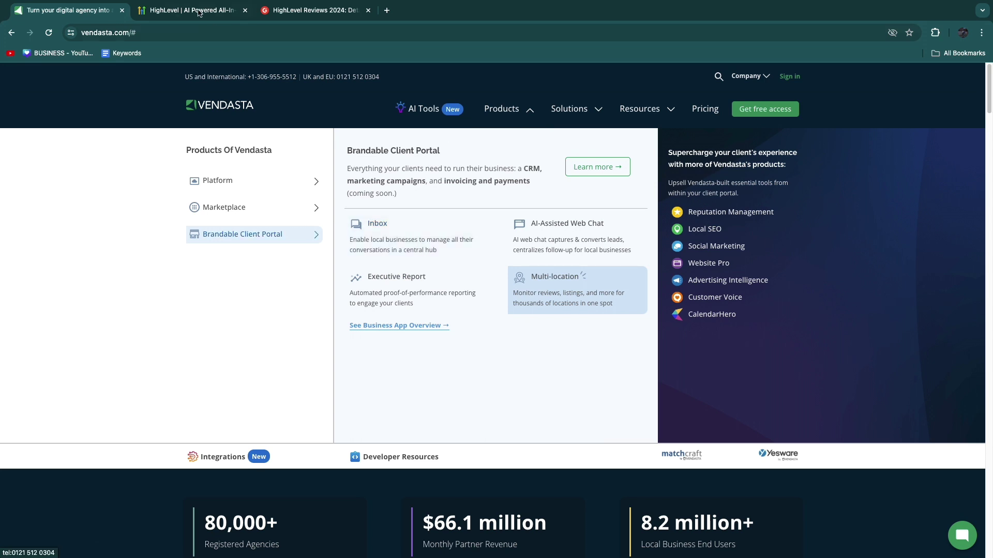
key(ctrl+Tab)
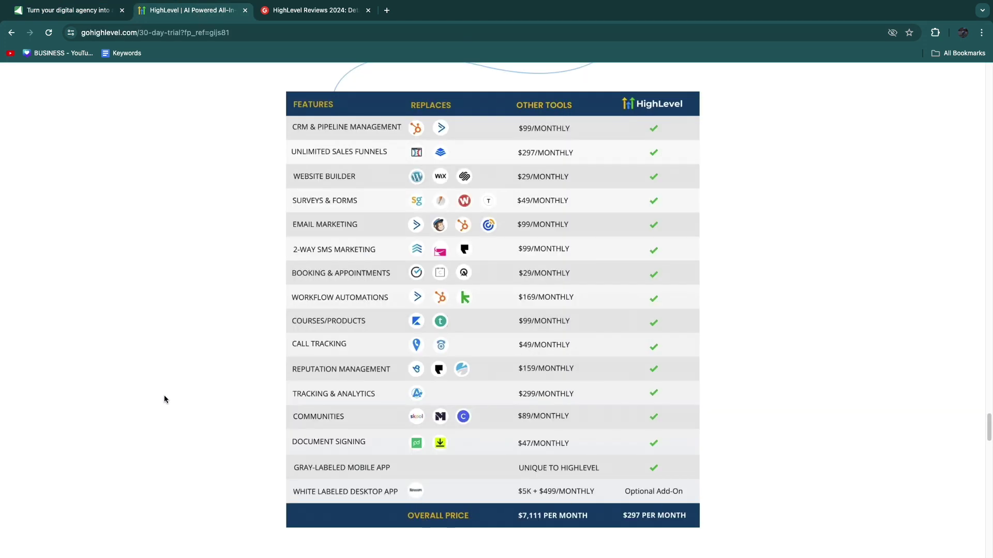
scroll(124, 390, down, 4)
click(302, 11)
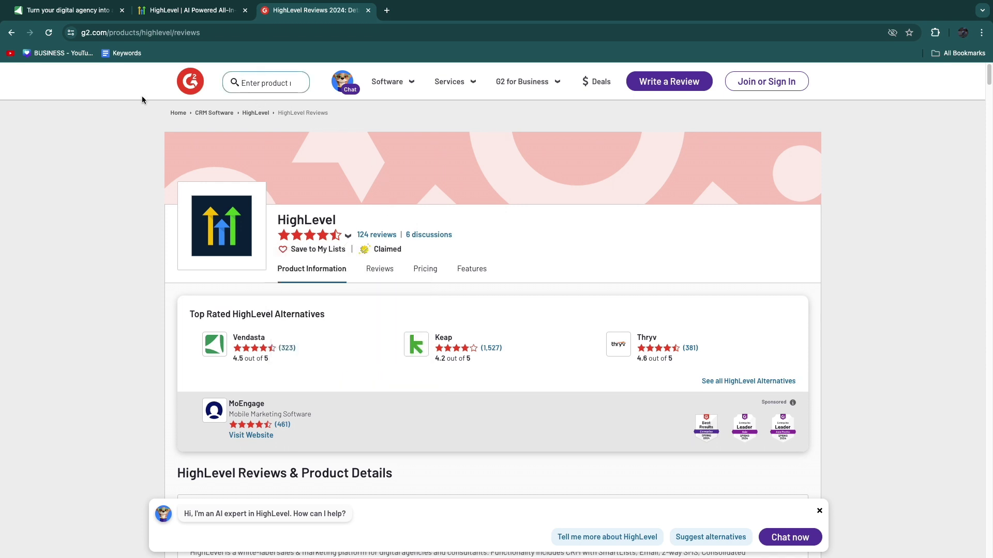
Go back to Vendasta's 4.5-star G2 reviews, then return to the Vendasta homepage
click(11, 32)
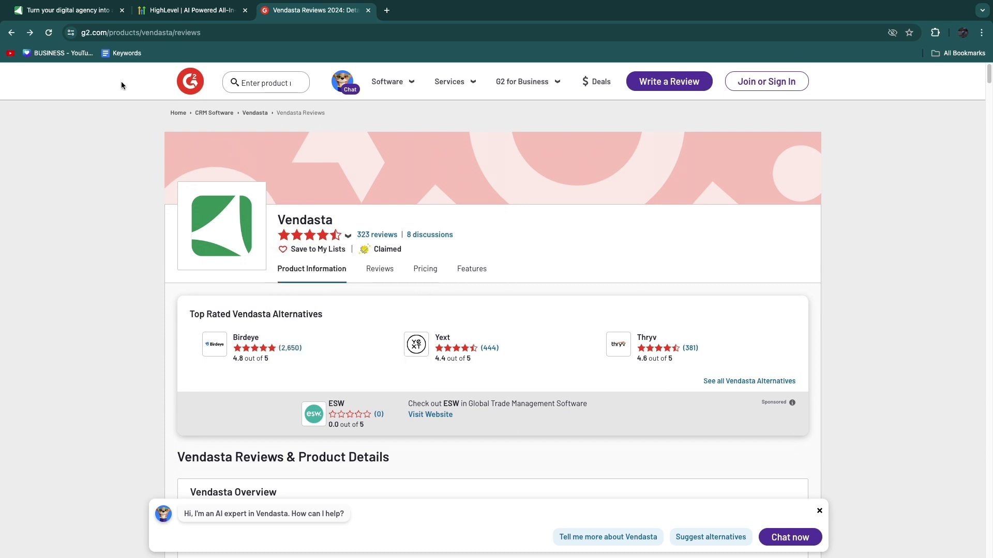
click(70, 11)
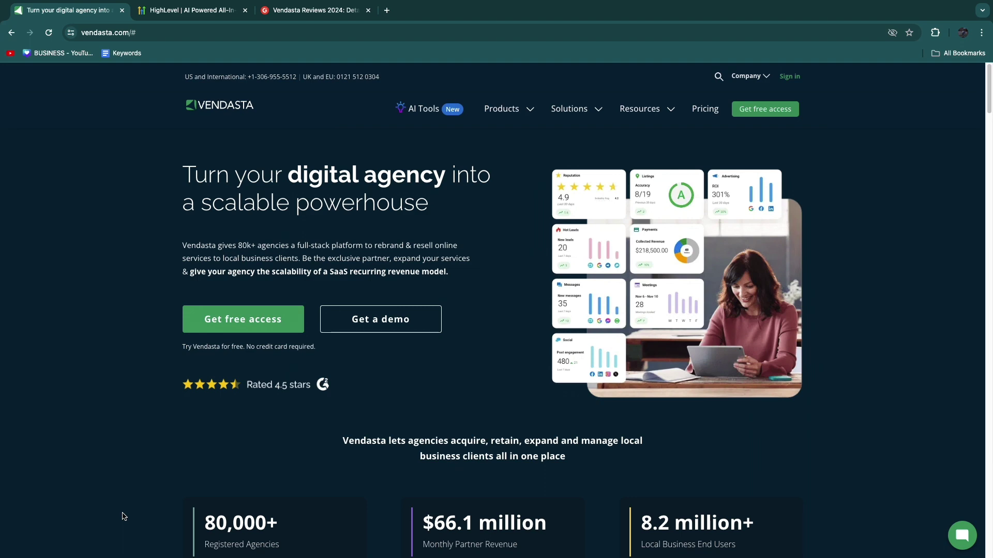
Open Vendasta's pricing plans and switch them to monthly prices
click(705, 109)
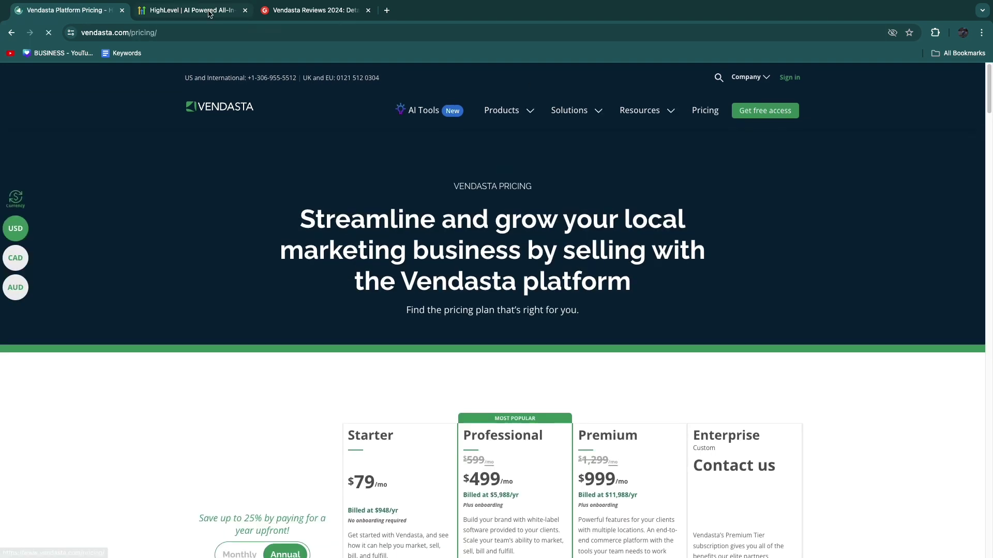
click(209, 13)
scroll(498, 180, up, 3)
scroll(516, 191, up, 5)
scroll(523, 191, down, 8)
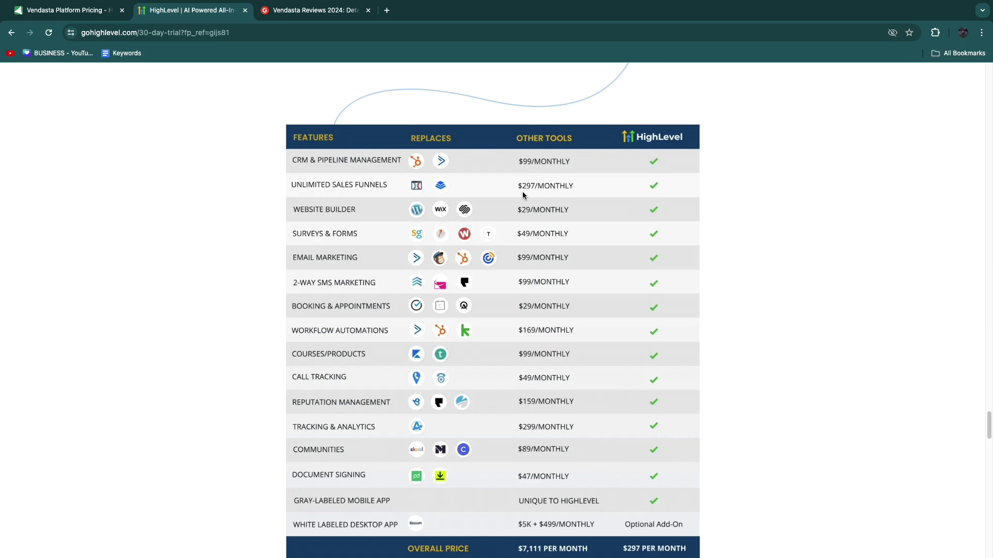
scroll(522, 191, down, 5)
scroll(524, 191, down, 3)
key(ctrl+shift+Tab)
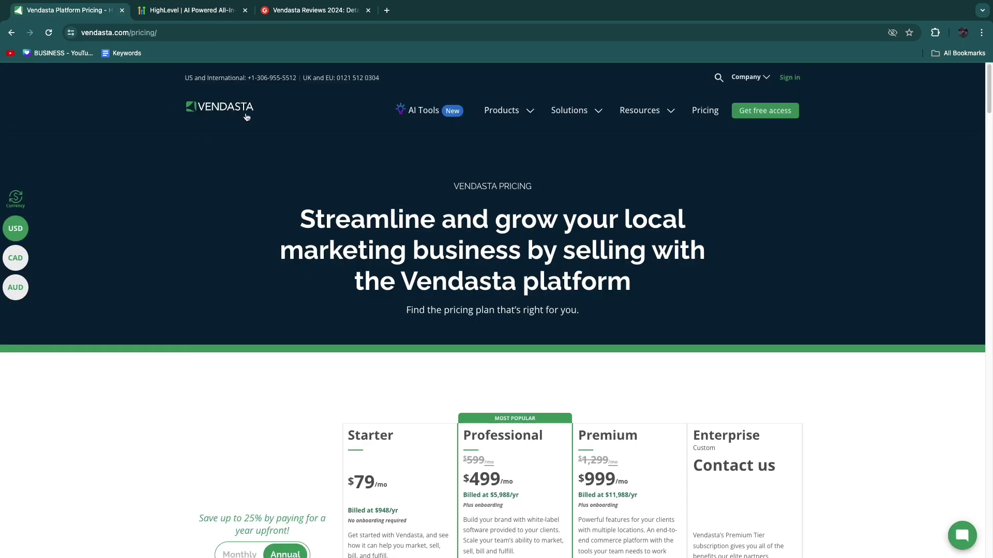
scroll(237, 223, down, 1)
scroll(237, 223, down, 1)
scroll(238, 223, down, 2)
scroll(237, 224, down, 1)
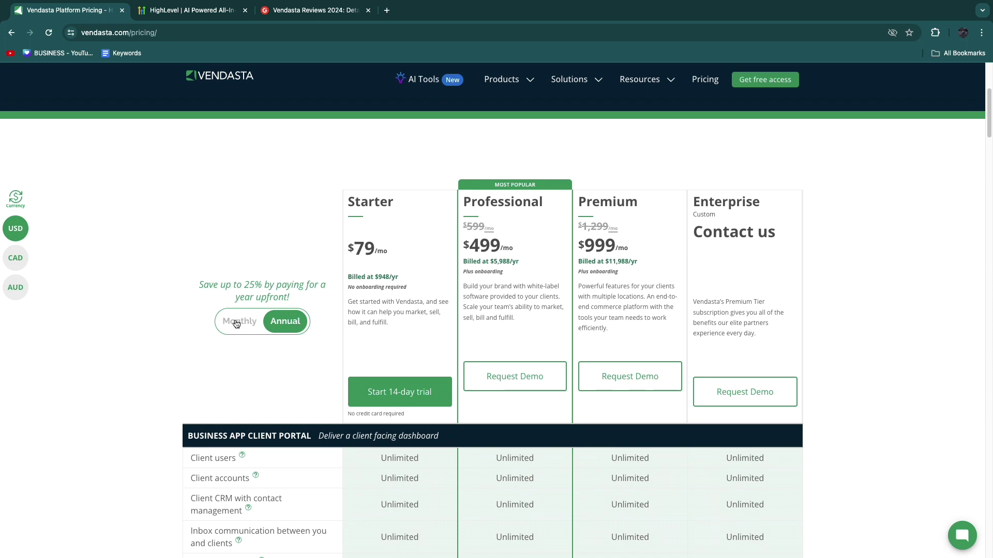
click(237, 321)
scroll(405, 135, down, 1)
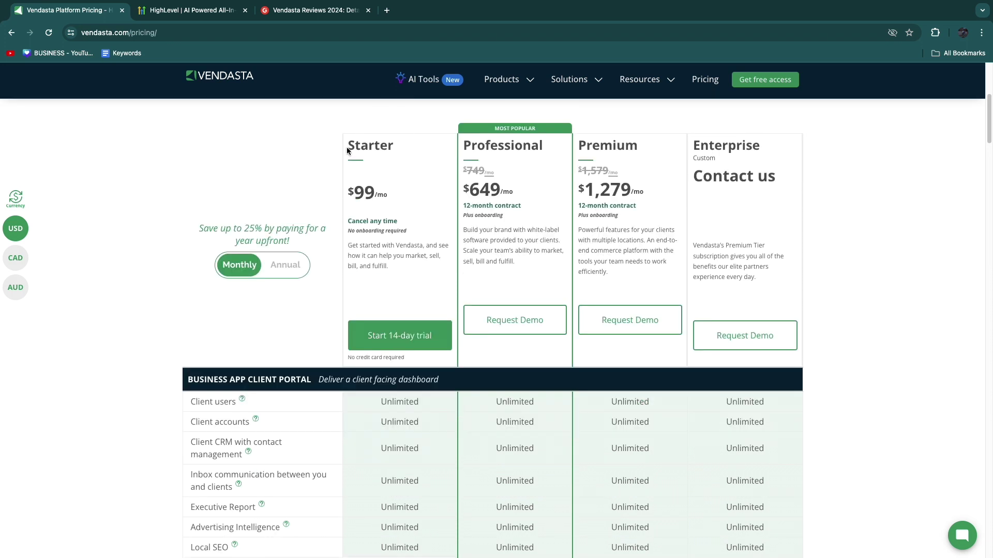
Highlight the Starter plan, the $649 Professional price, and the $1,279 Premium plan
drag(346, 150, 357, 193)
click(352, 193)
drag(463, 197, 503, 203)
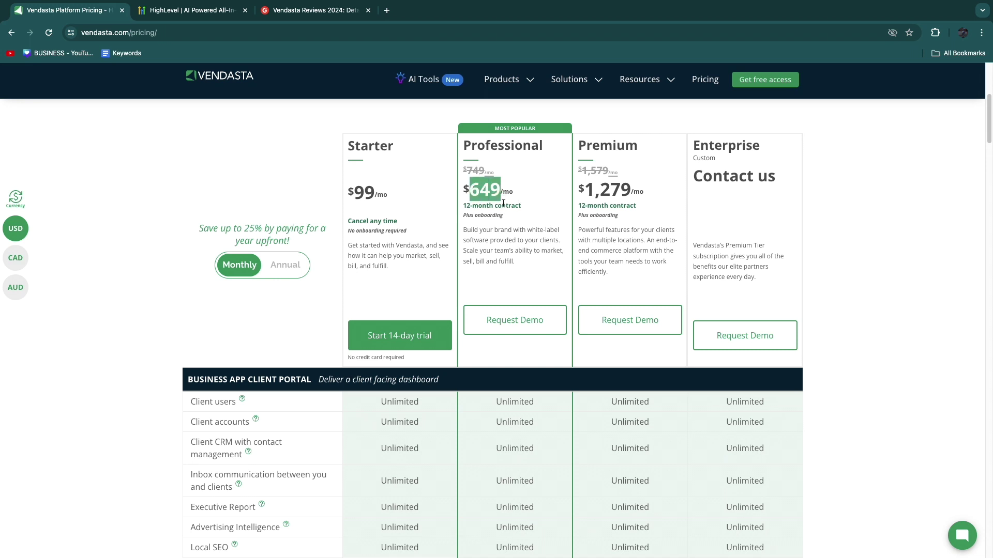
drag(585, 148, 650, 151)
drag(584, 191, 656, 192)
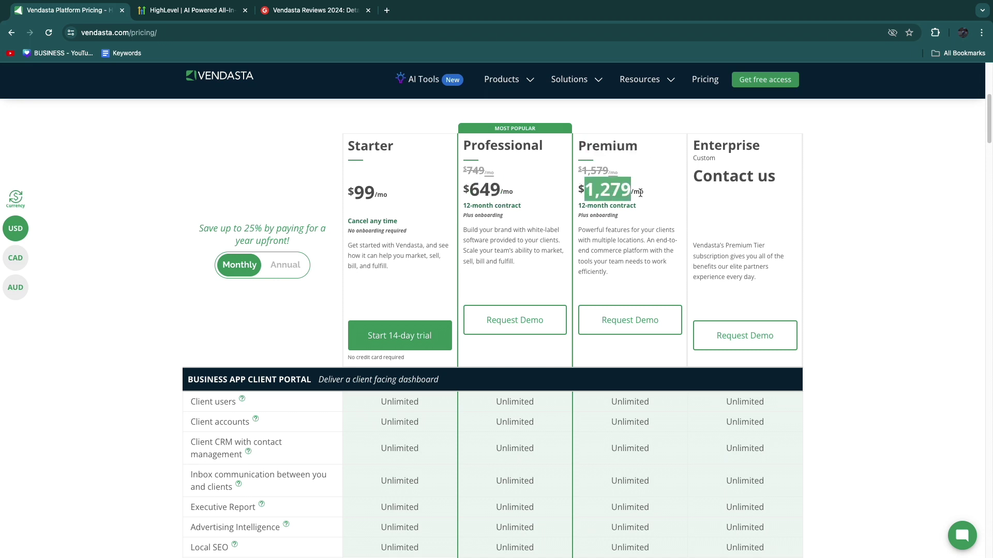
click(589, 239)
Highlight Premium's 12-month contract note and $1,279 price, then view HighLevel's pricing
drag(466, 208, 616, 208)
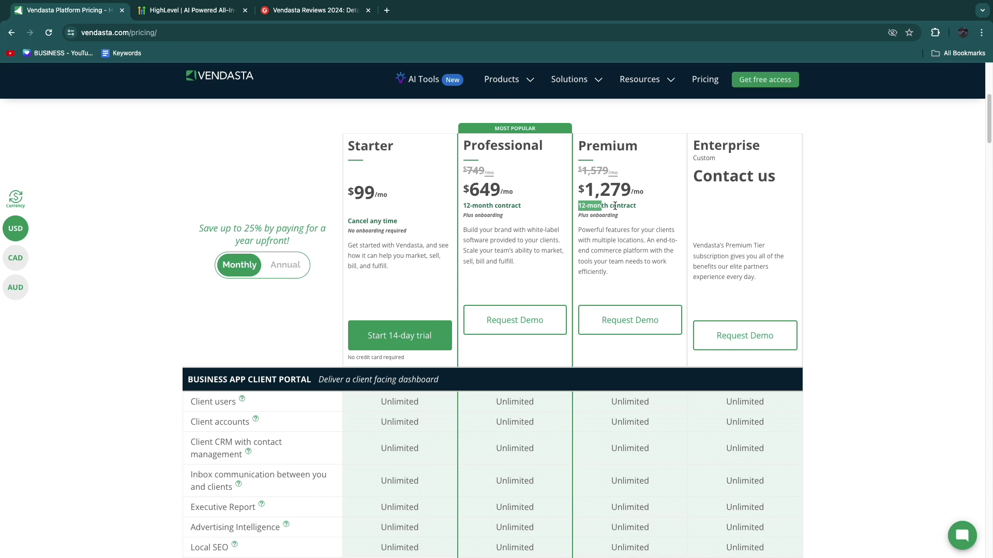
scroll(203, 200, down, 5)
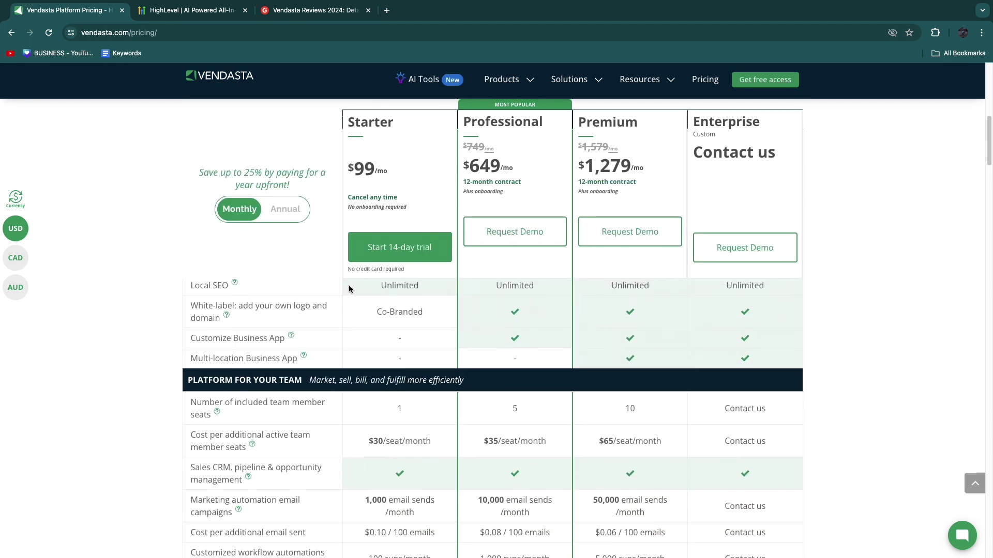
scroll(376, 427, down, 1)
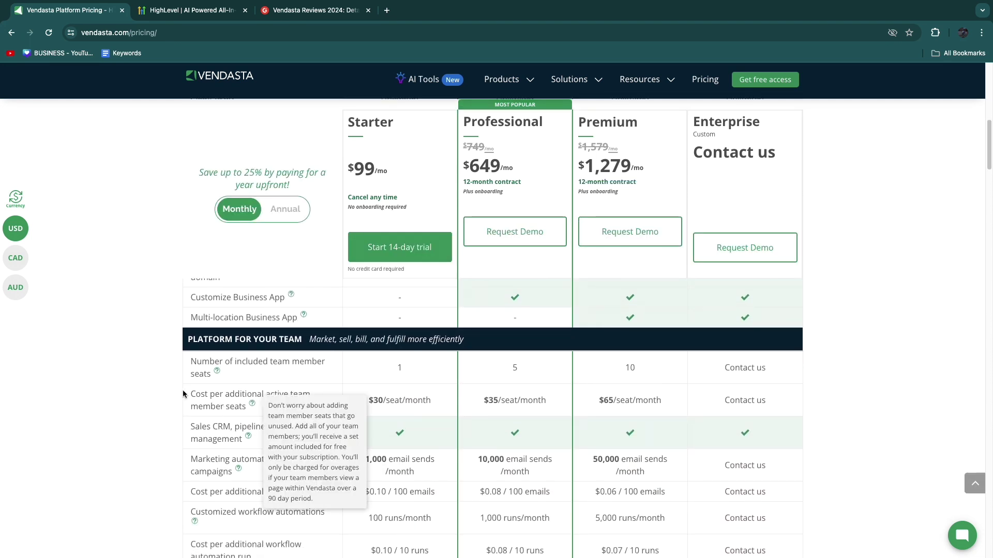
mouse_move(190, 394)
mouse_down()
mouse_move(243, 409)
mouse_move(125, 413)
mouse_up()
click(122, 415)
scroll(121, 416, down, 2)
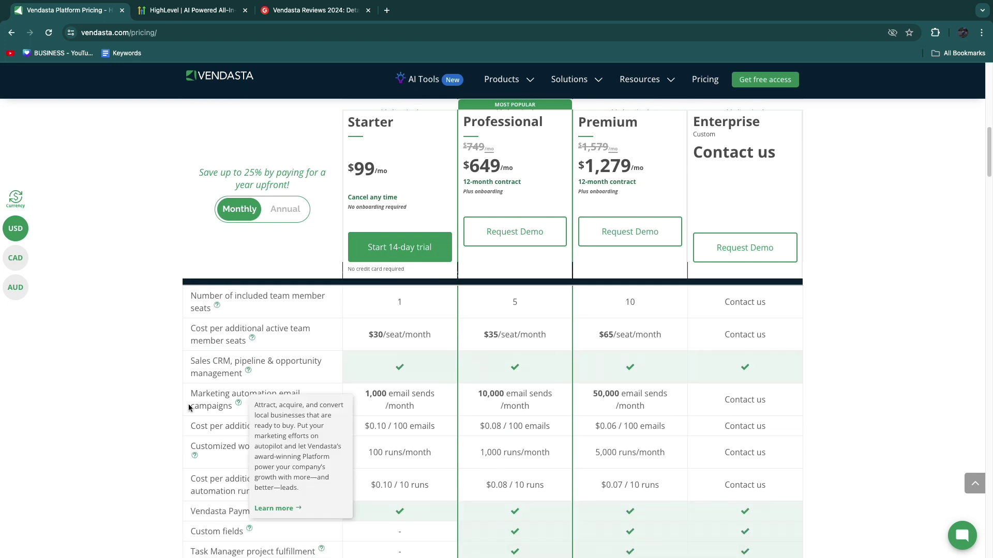
scroll(108, 387, down, 2)
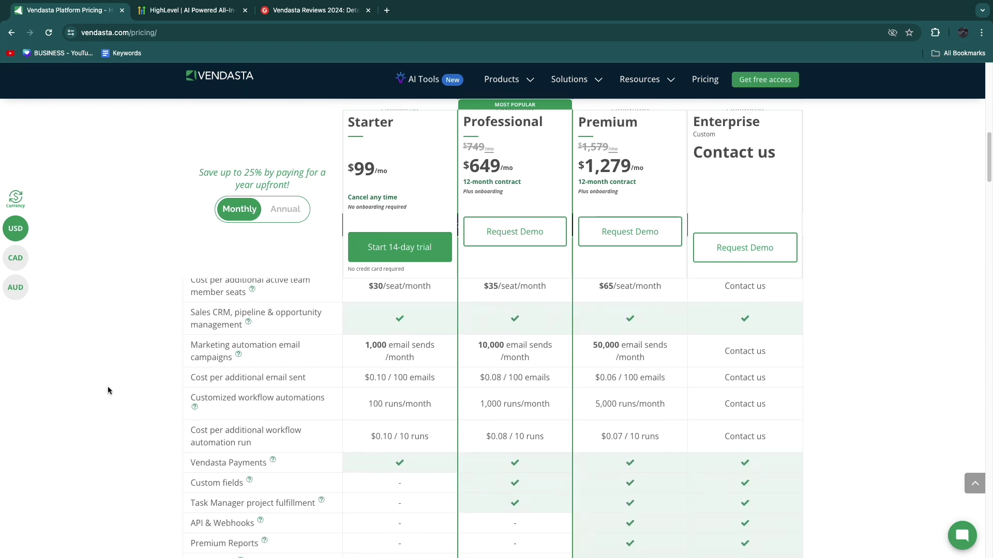
scroll(116, 385, down, 1)
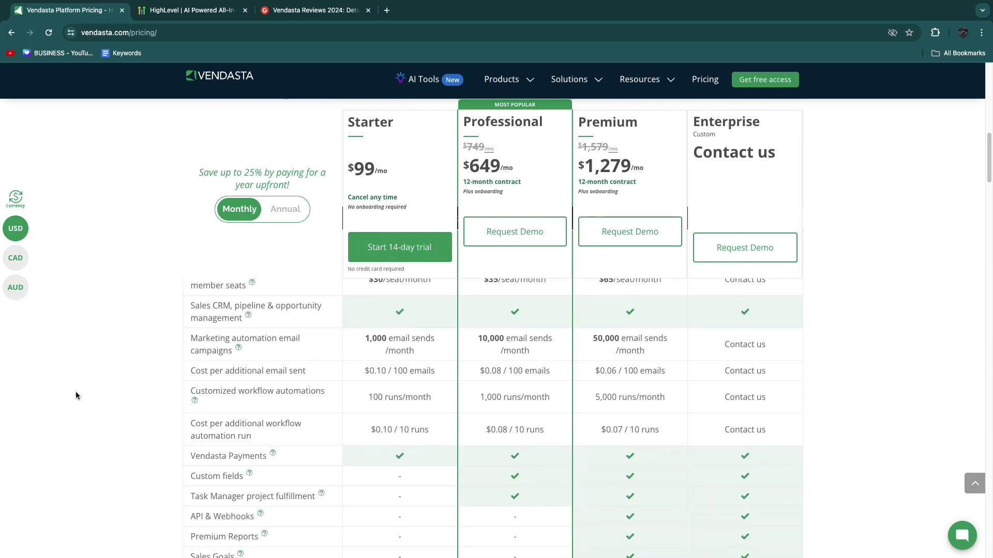
scroll(141, 403, down, 1)
scroll(119, 402, down, 1)
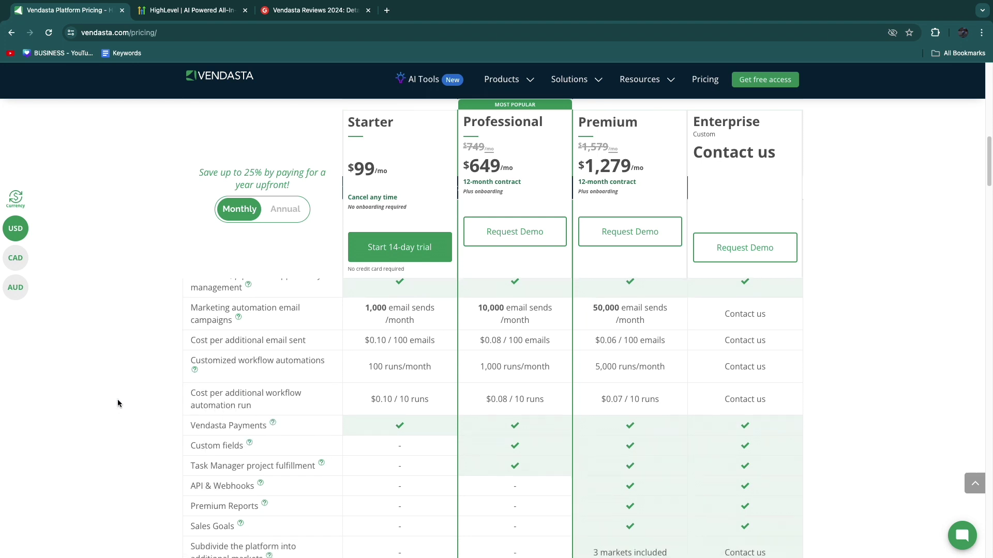
scroll(117, 403, down, 1)
scroll(117, 402, down, 3)
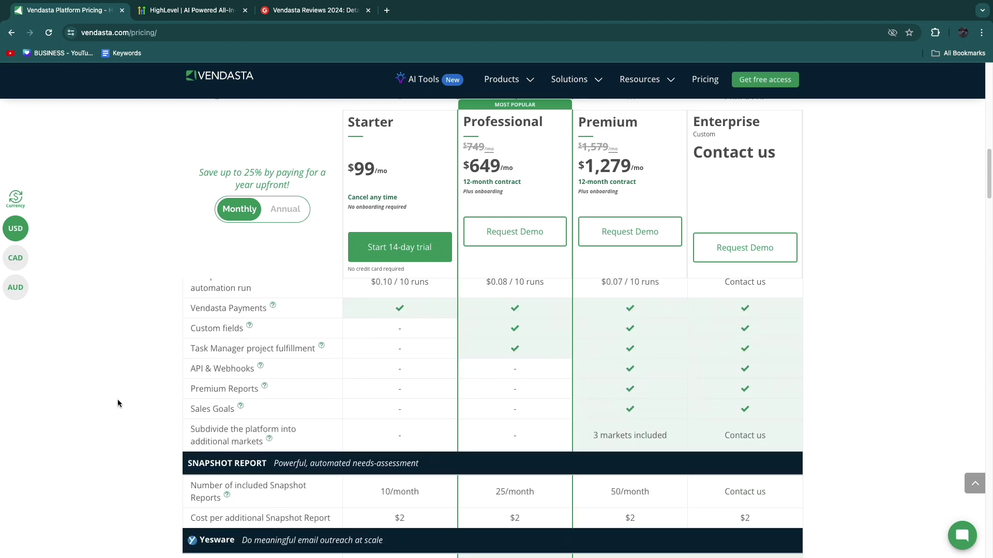
scroll(799, 186, up, 1)
scroll(782, 382, down, 2)
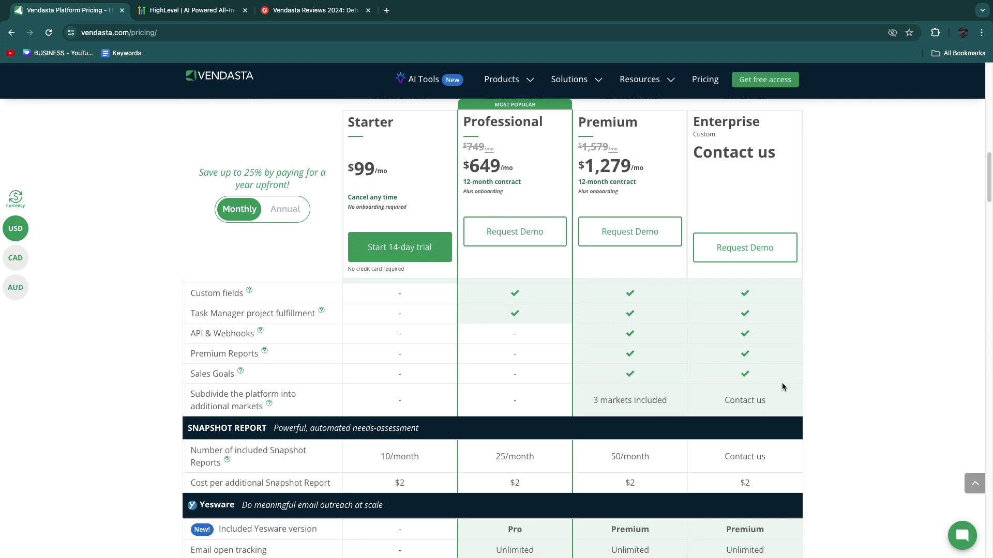
scroll(832, 403, down, 1)
scroll(833, 409, down, 2)
scroll(201, 273, up, 10)
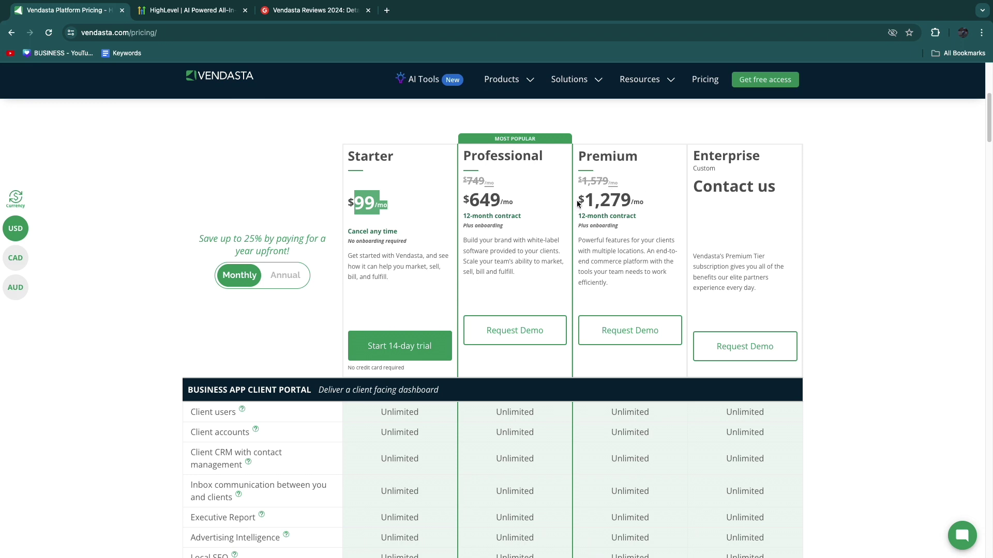
drag(578, 203, 646, 204)
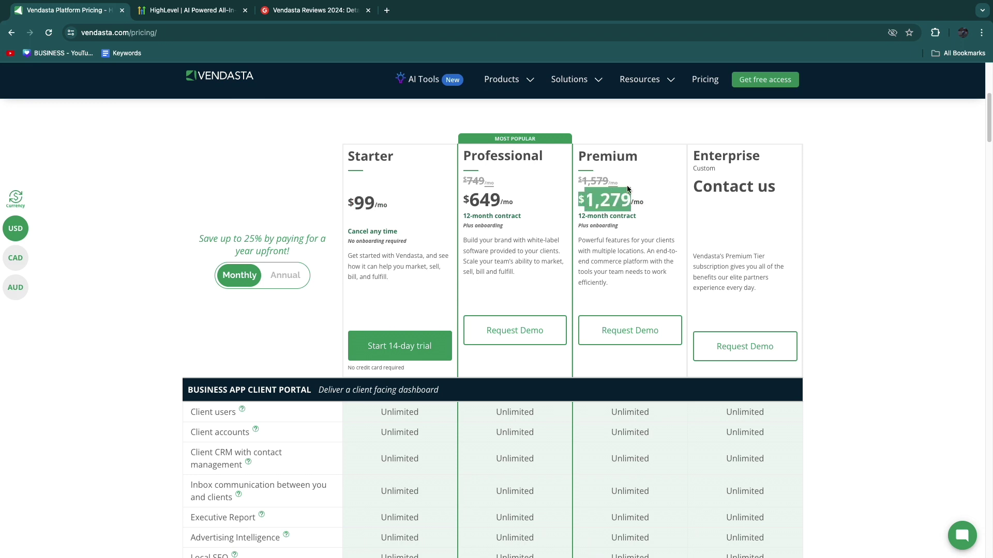
click(186, 10)
scroll(332, 264, down, 2)
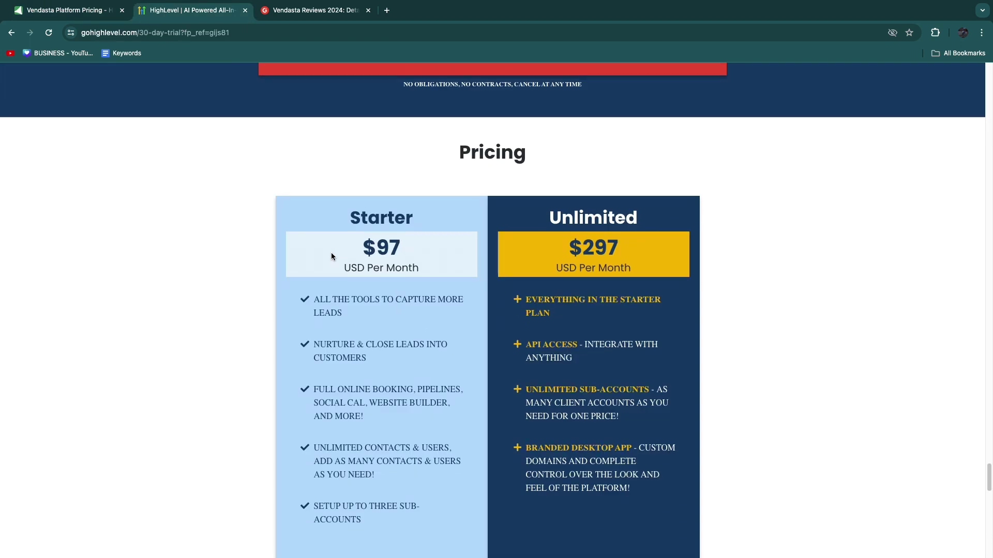
scroll(341, 119, down, 1)
Highlight HighLevel's $97 Starter and $297 Unlimited prices and its Branded Desktop App feature
drag(341, 119, 515, 133)
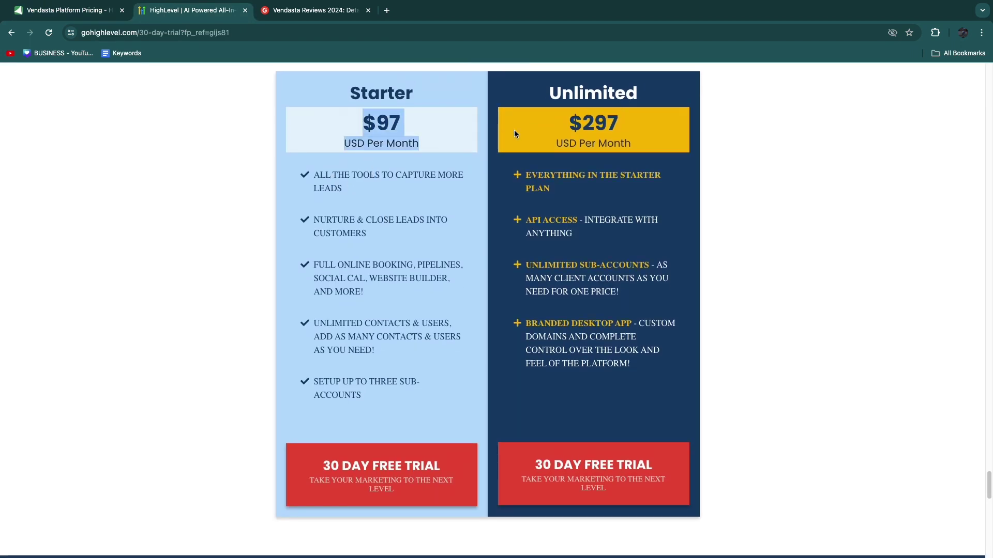
click(546, 123)
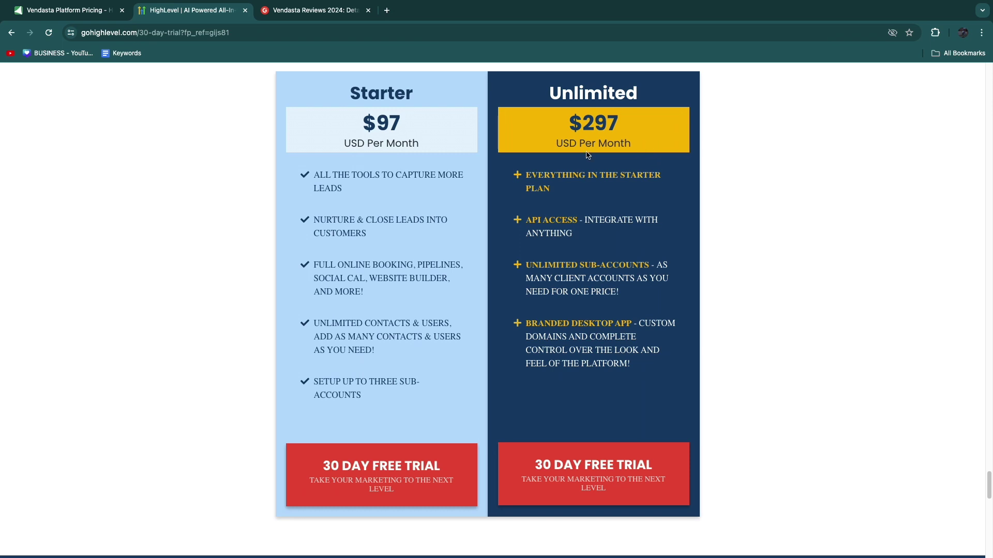
drag(562, 109, 657, 151)
drag(527, 323, 632, 322)
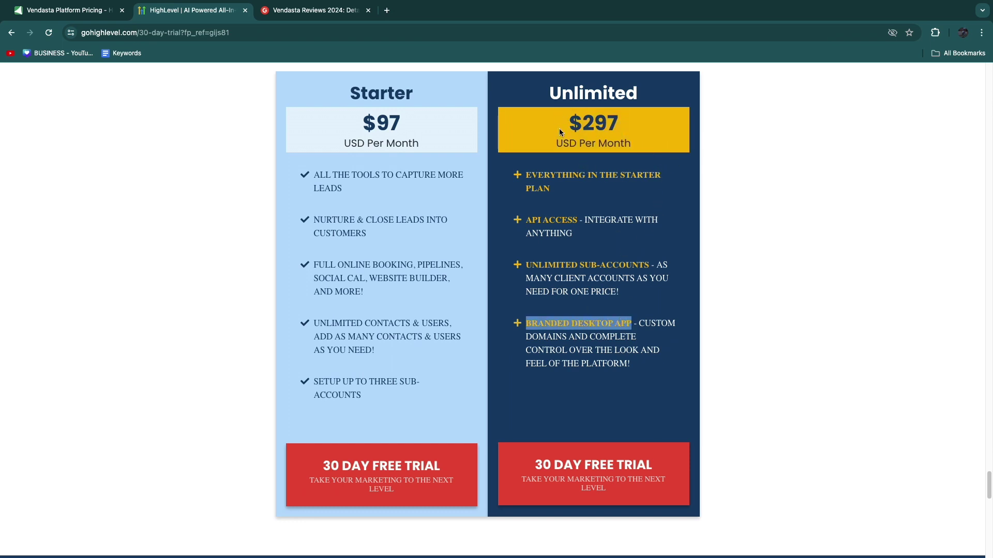
drag(559, 129, 650, 141)
On Vendasta's pricing page, highlight the Professional plan and its $649 price
click(68, 11)
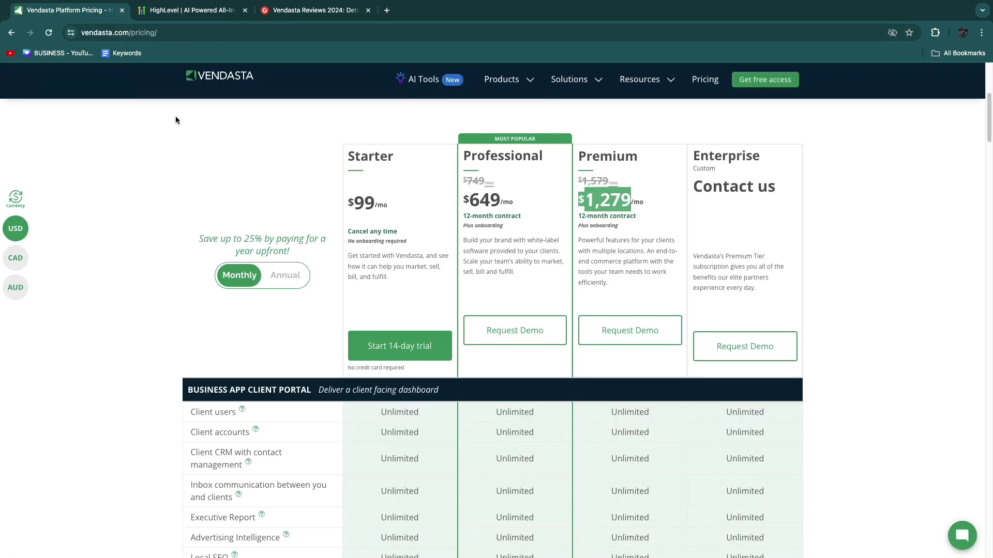
scroll(233, 251, down, 2)
scroll(233, 252, down, 3)
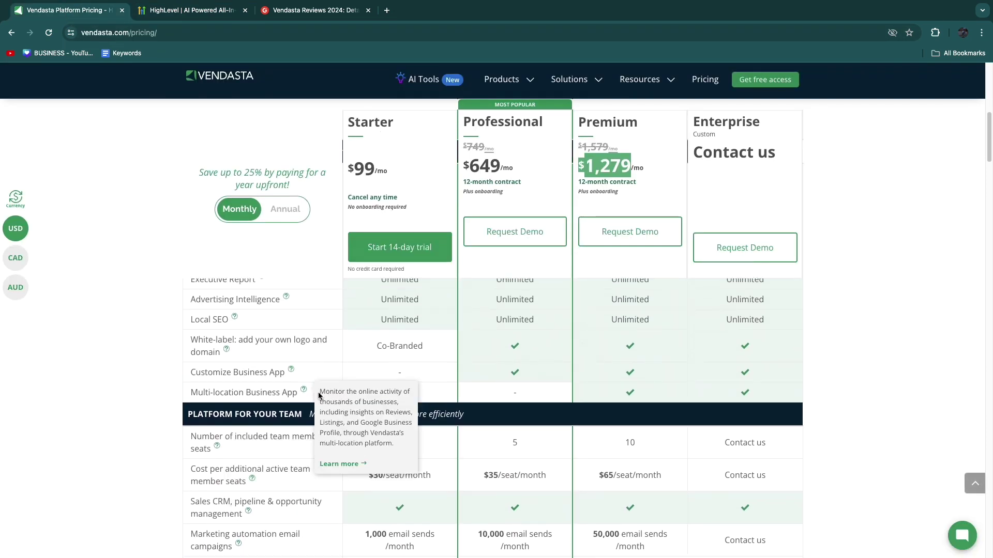
scroll(76, 383, up, 1)
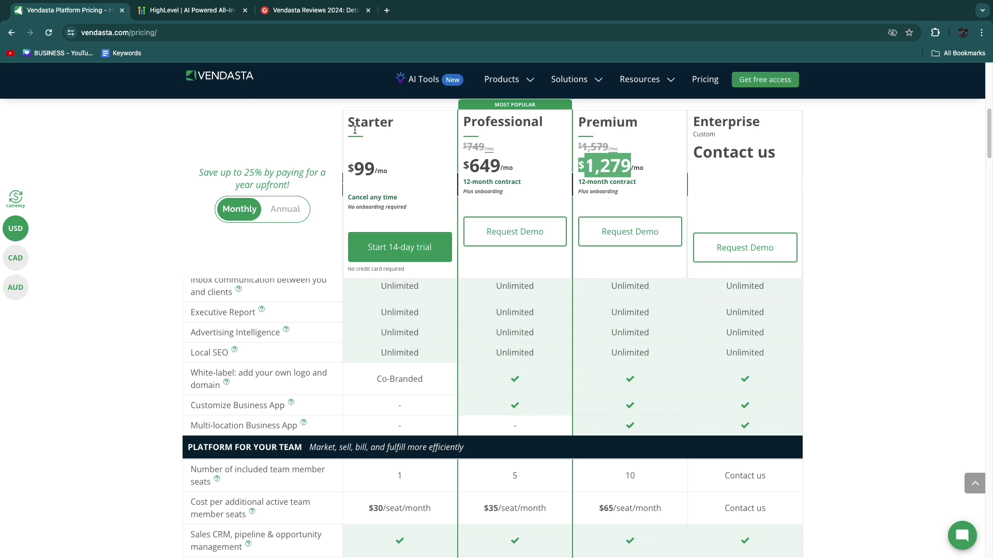
drag(464, 123, 543, 123)
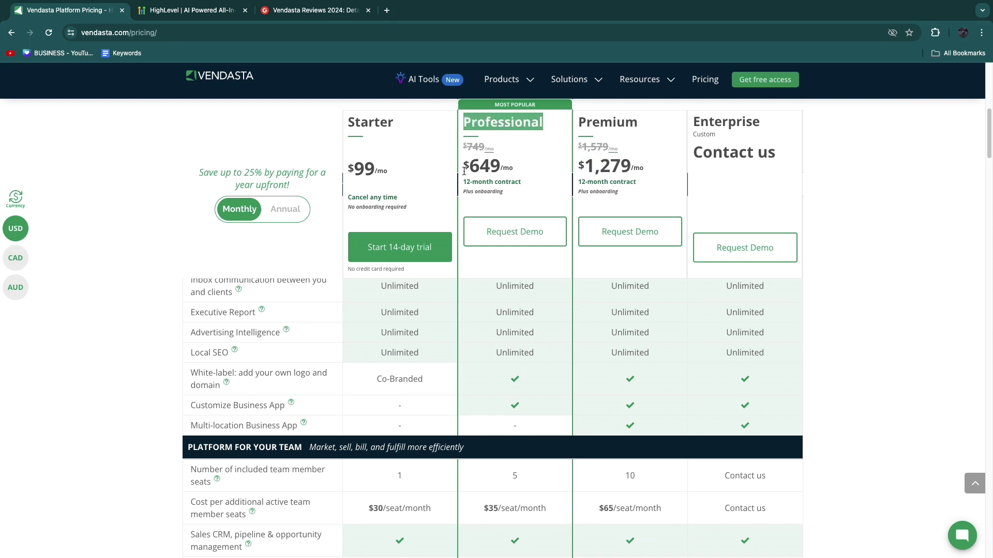
drag(463, 166, 517, 170)
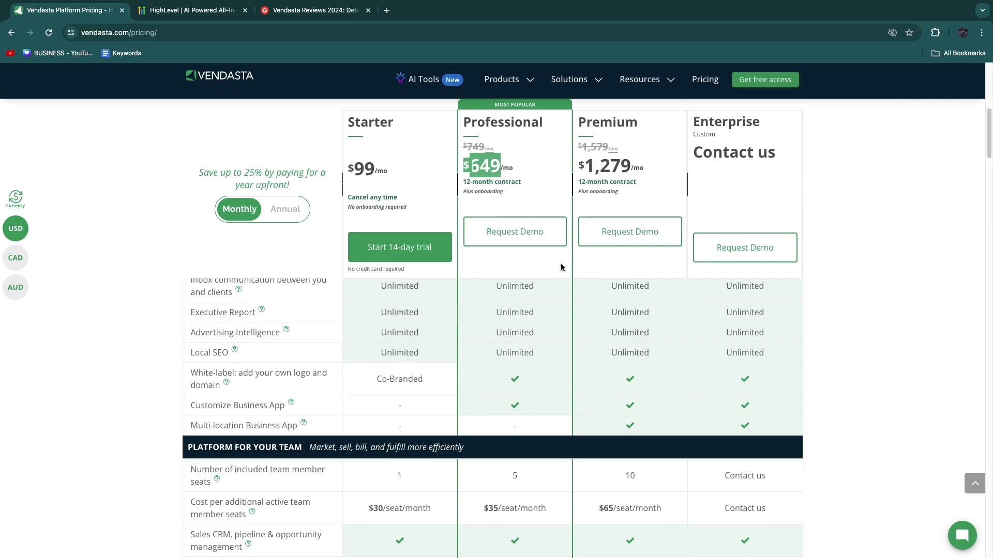
click(553, 169)
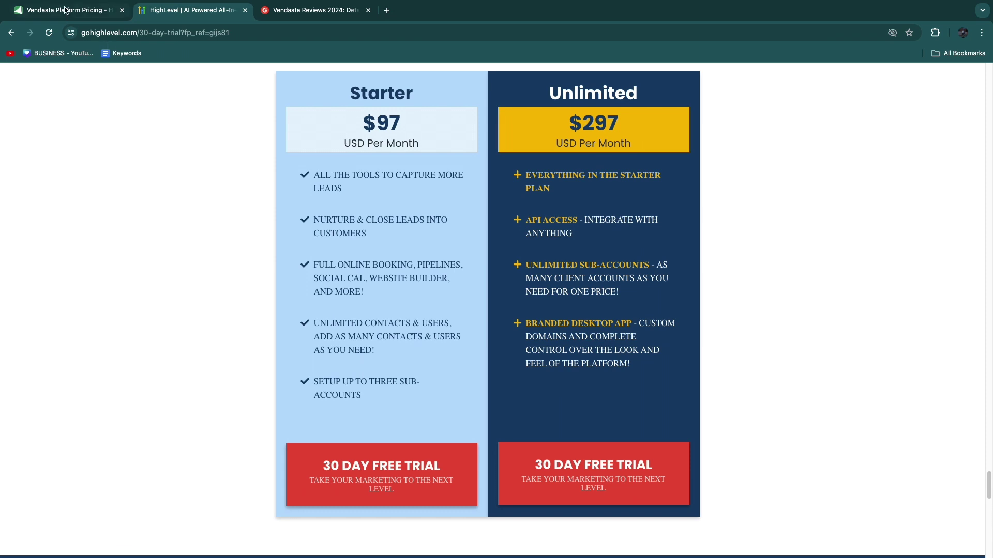
Highlight HighLevel's Unlimited plan plus its Branded Desktop App and Unlimited Sub-Accounts features
key(ctrl+shift+Tab)
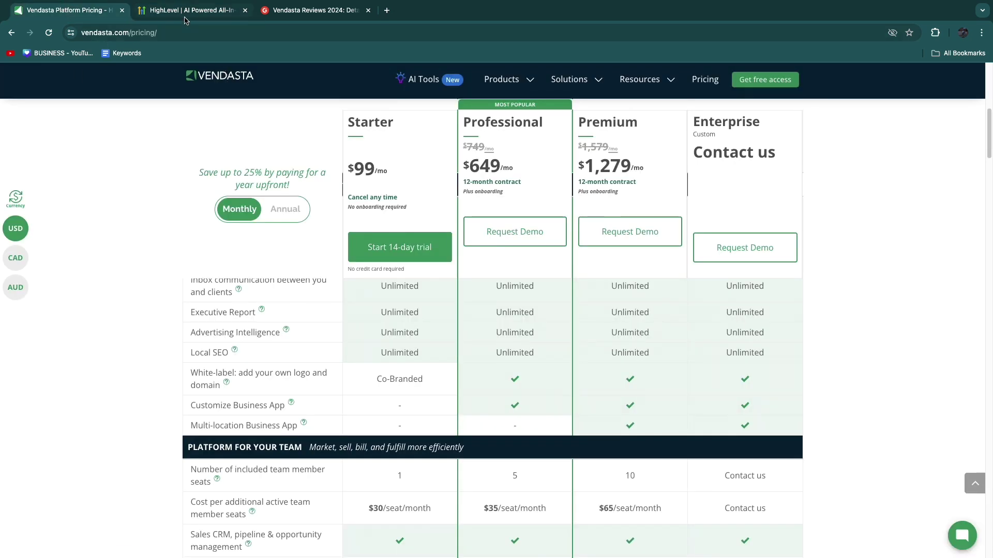
click(185, 16)
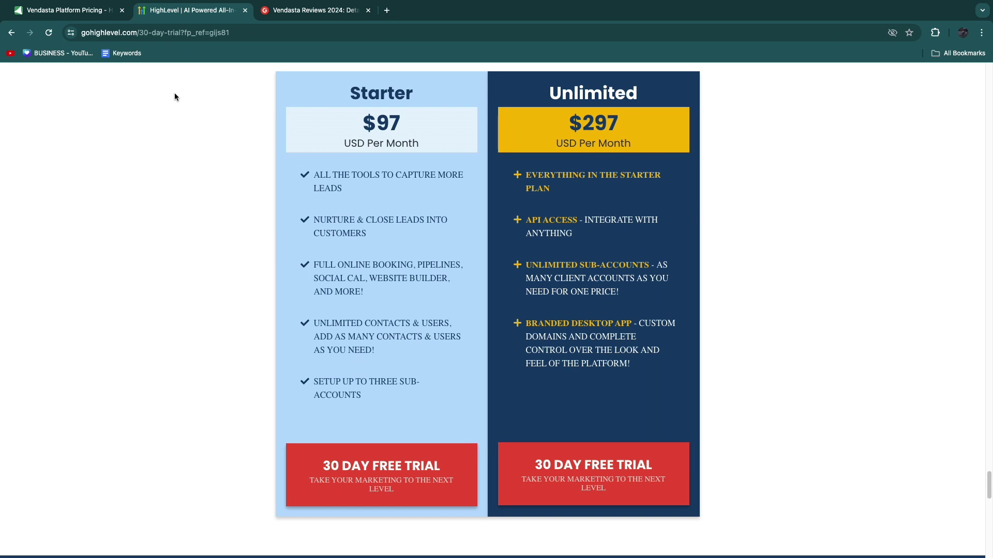
drag(552, 99, 637, 101)
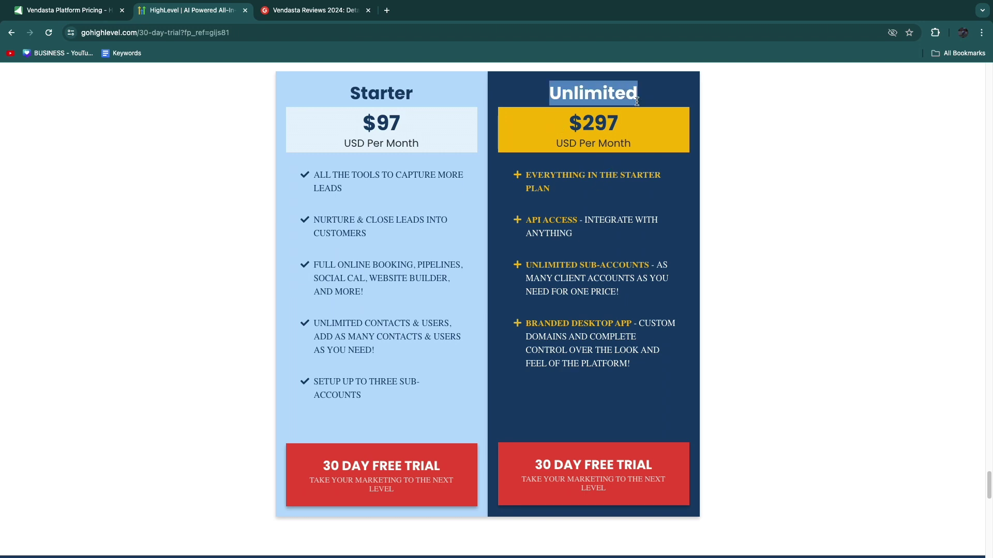
drag(527, 323, 633, 322)
drag(526, 265, 652, 268)
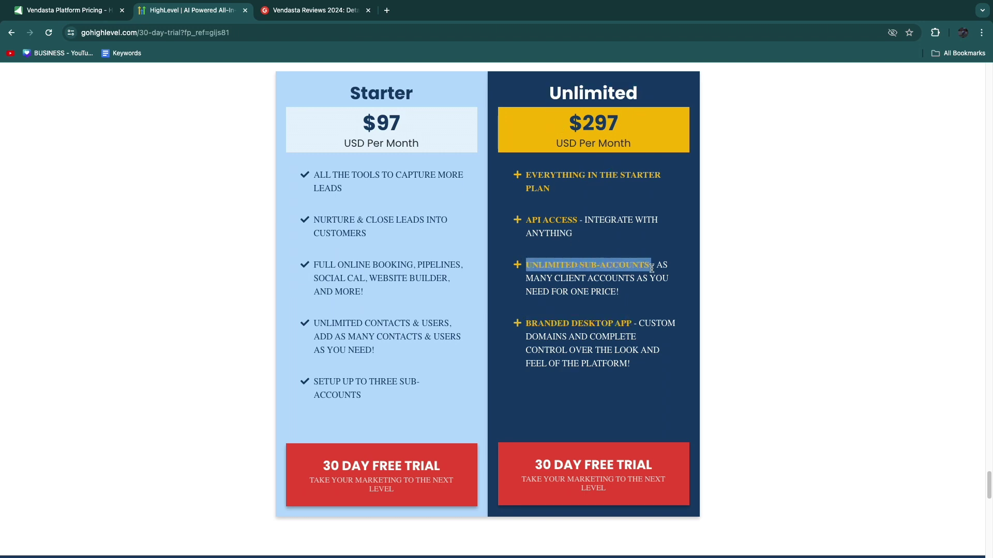
click(660, 254)
scroll(660, 253, down, 5)
scroll(496, 279, down, 5)
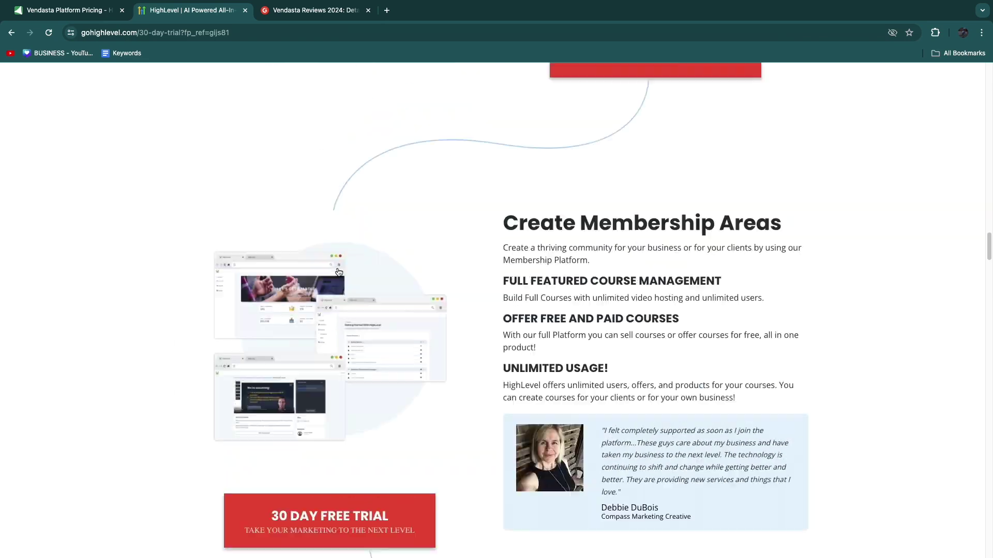
scroll(324, 290, down, 5)
scroll(324, 291, up, 10)
scroll(324, 301, up, 5)
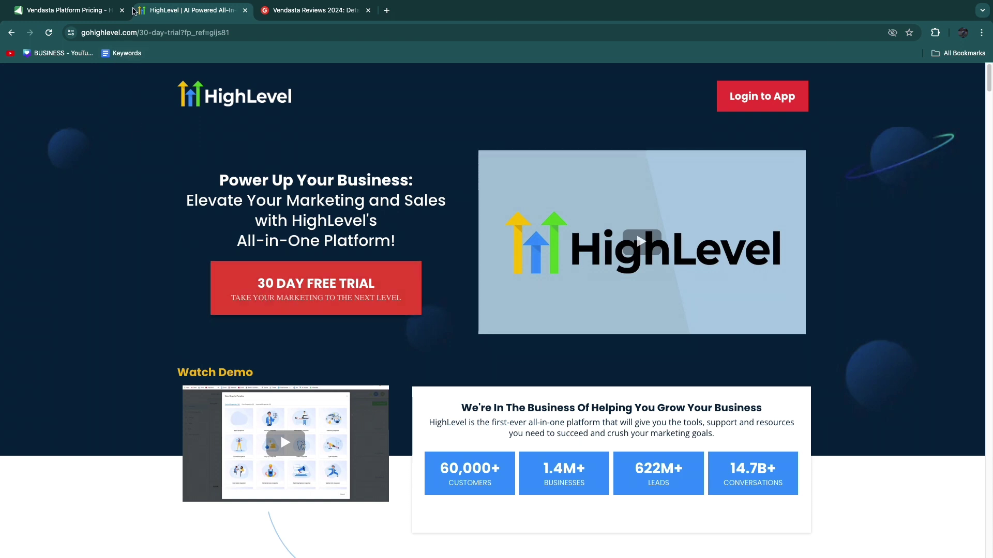
click(93, 10)
scroll(173, 242, up, 2)
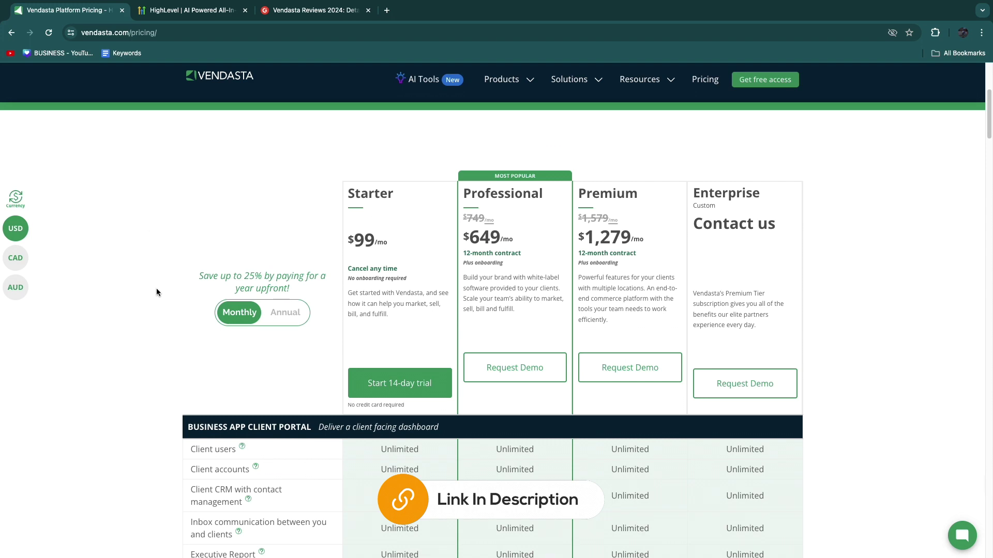
scroll(155, 291, down, 3)
scroll(148, 292, up, 10)
scroll(165, 242, down, 10)
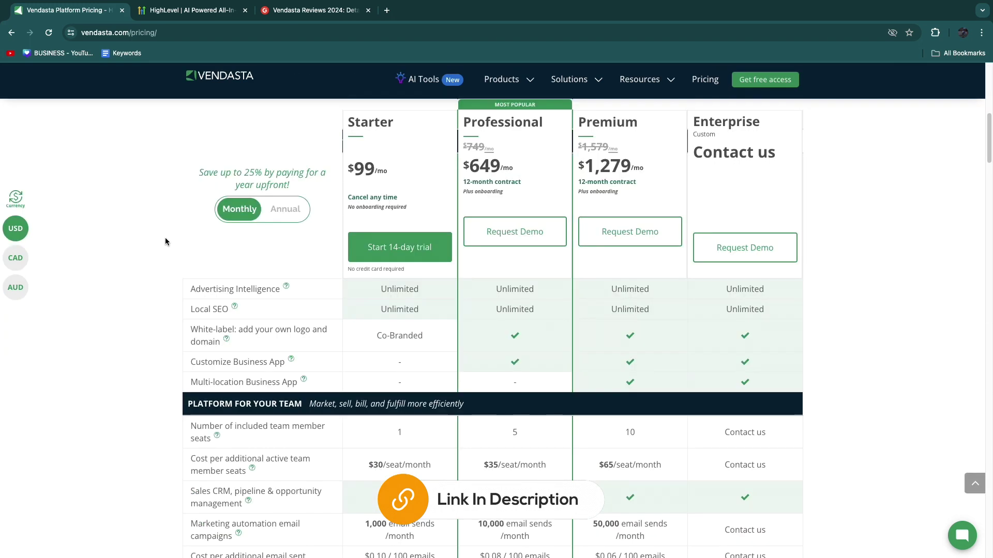
click(186, 10)
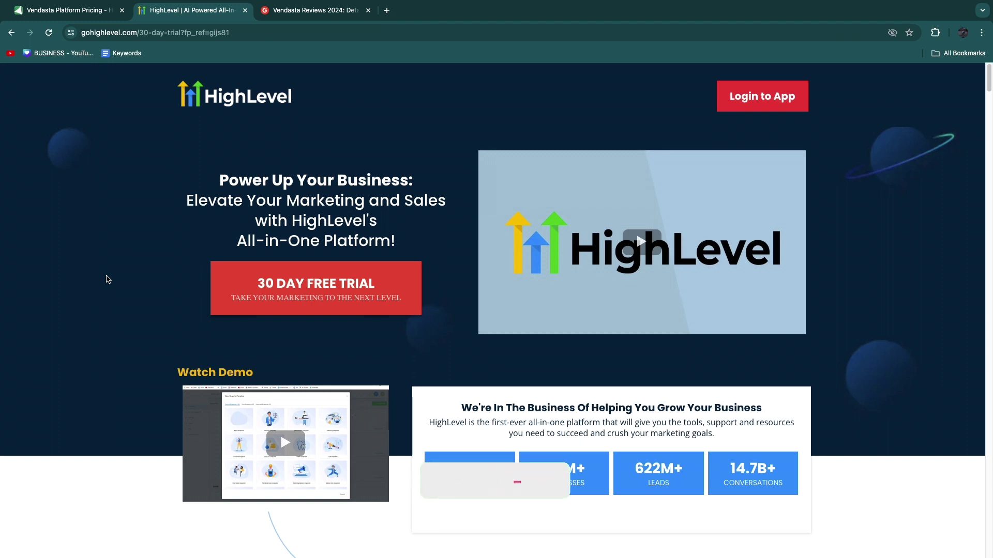